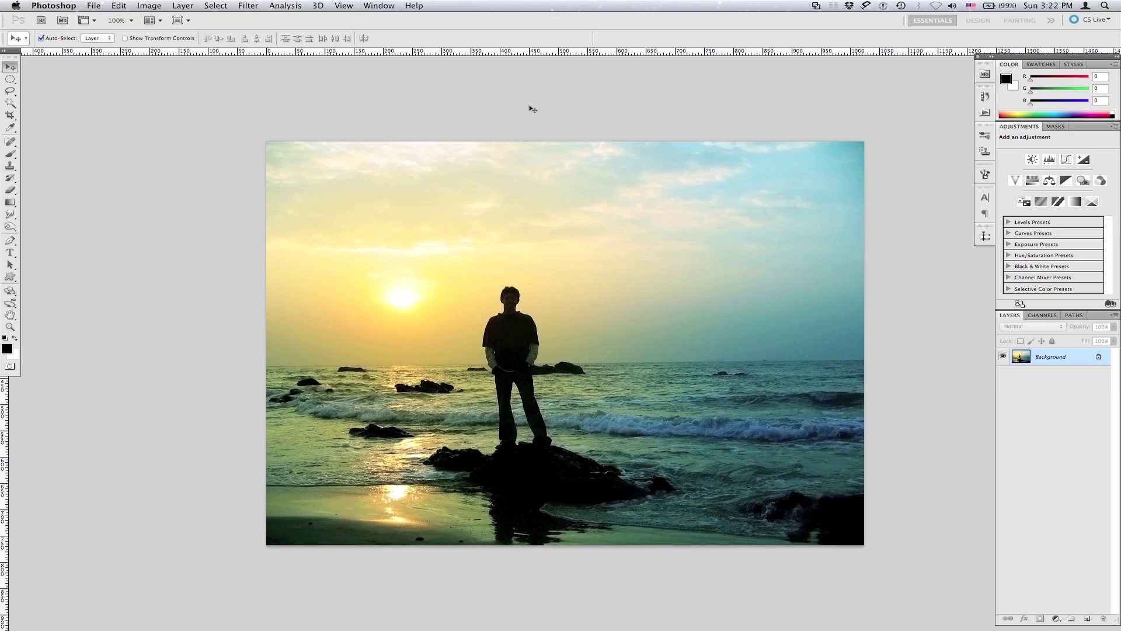
# Apply a 50-300mm Zoom lens flare at 100% brightness to the Background layer, centred in the sky just above the sun
pyautogui.click(249, 7)
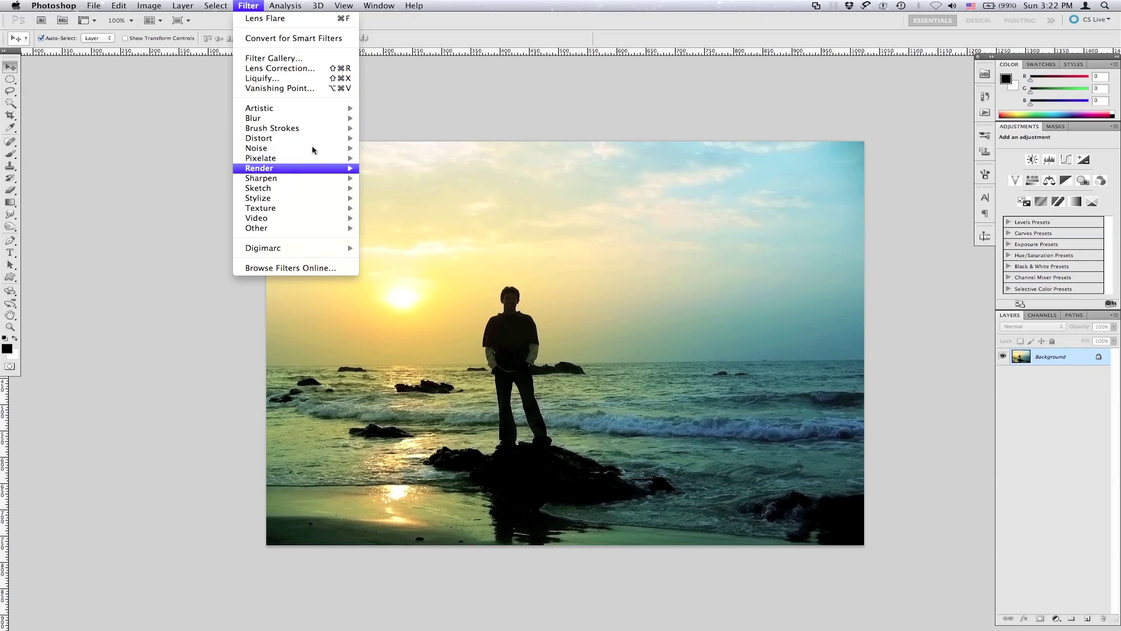
pyautogui.moveTo(322, 171)
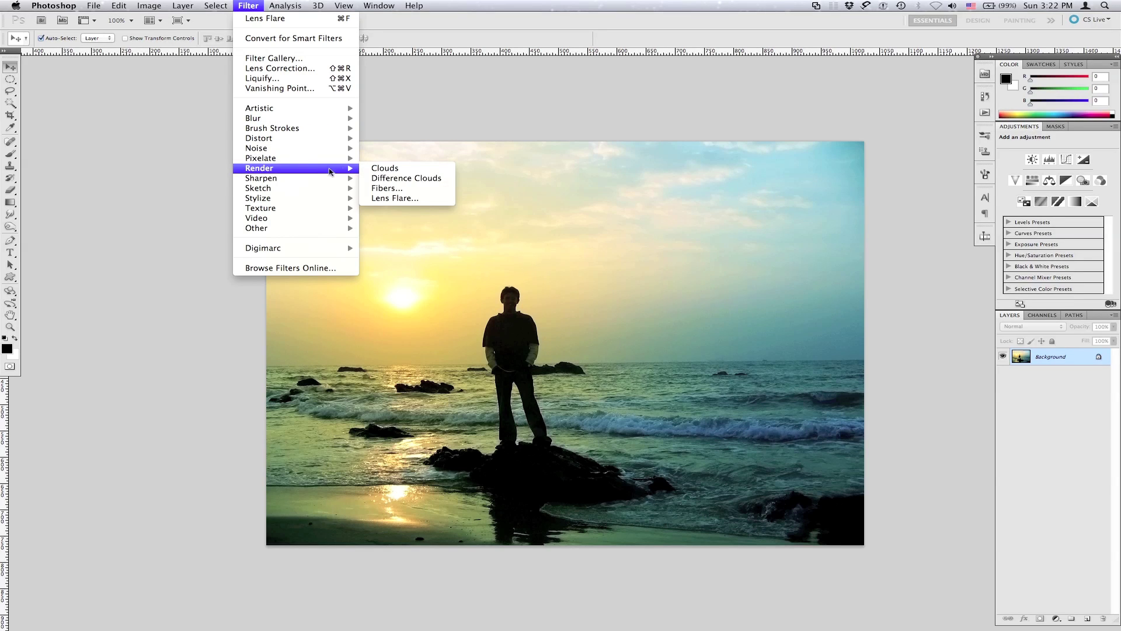
pyautogui.click(431, 199)
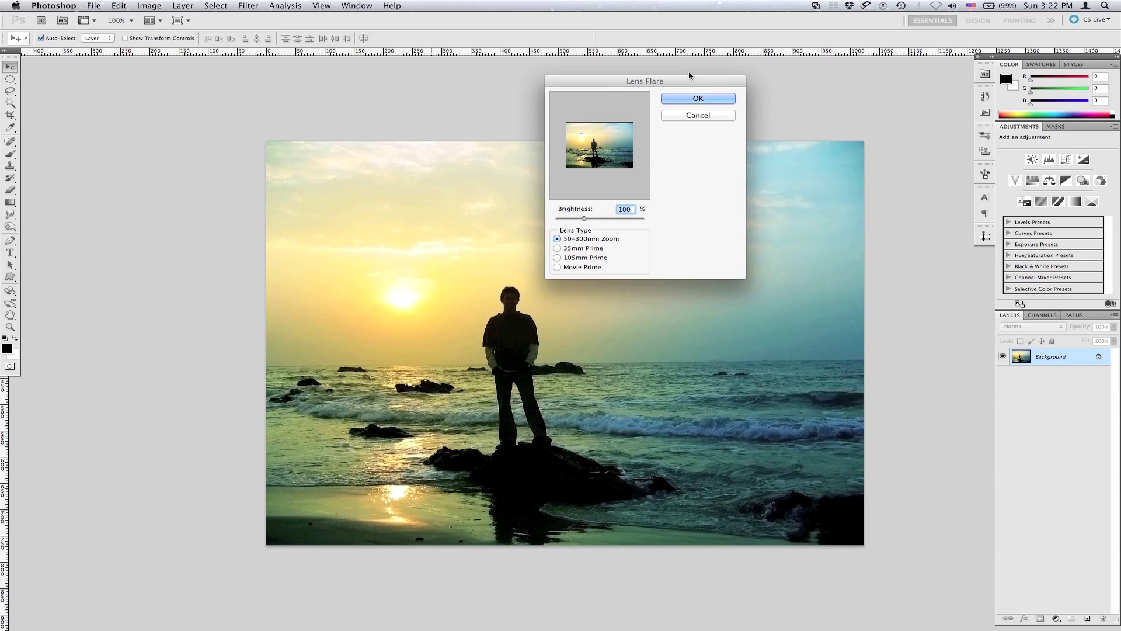
pyautogui.moveTo(690, 82); pyautogui.dragTo(713, 136)
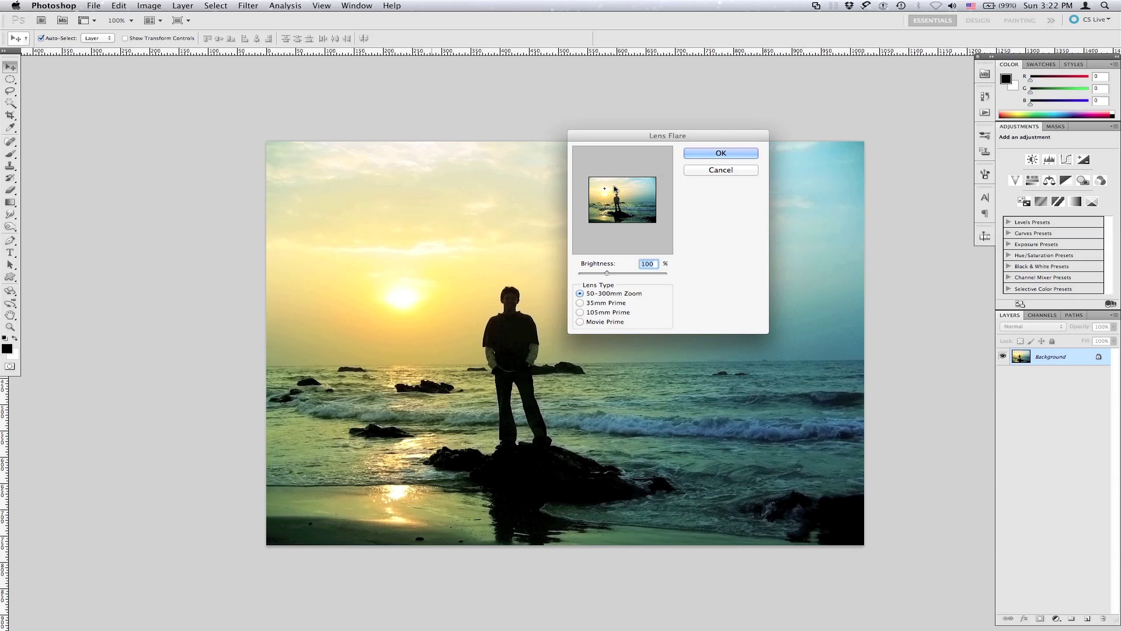
pyautogui.moveTo(607, 187); pyautogui.dragTo(643, 188)
pyautogui.click(643, 201)
pyautogui.click(643, 194)
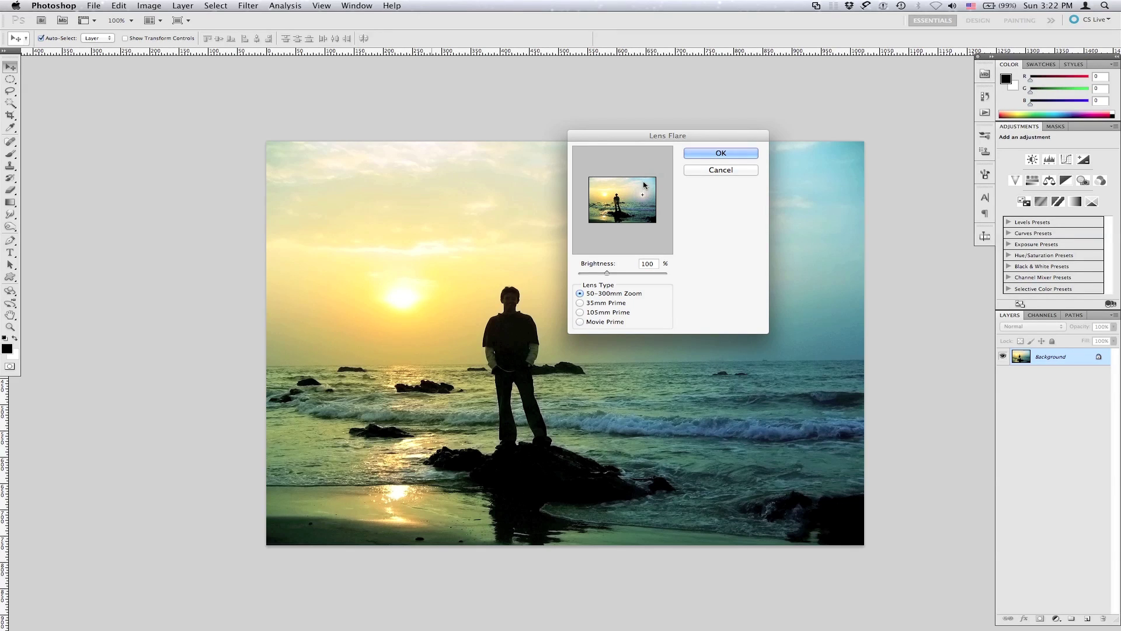
pyautogui.click(602, 183)
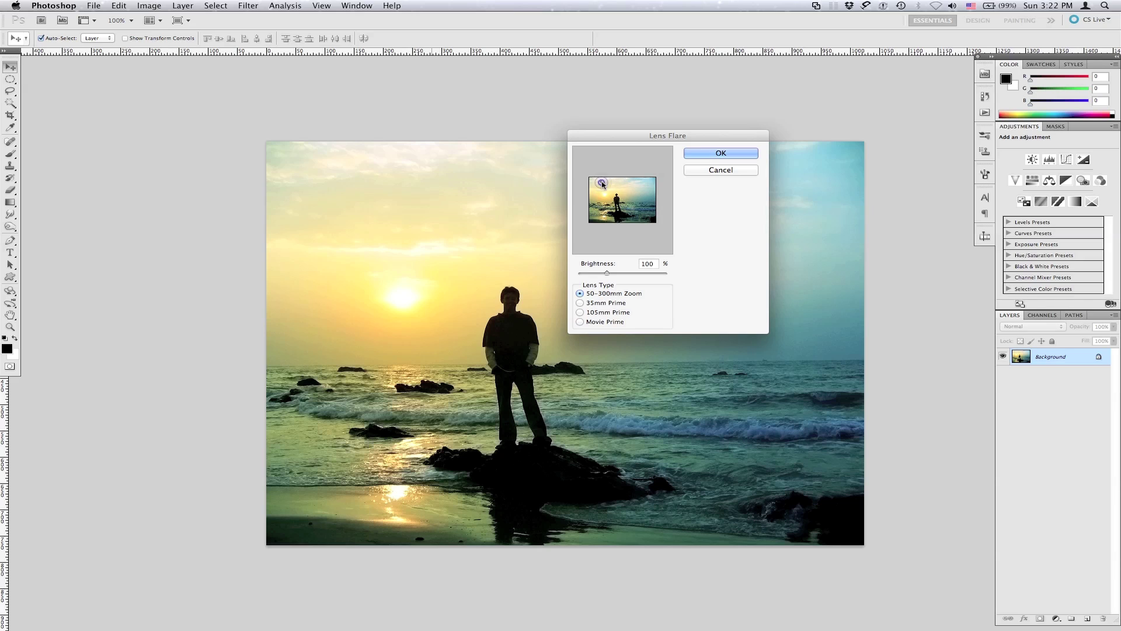
pyautogui.click(631, 187)
pyautogui.click(643, 199)
pyautogui.click(643, 184)
pyautogui.click(639, 187)
pyautogui.click(627, 189)
pyautogui.click(599, 180)
pyautogui.click(603, 191)
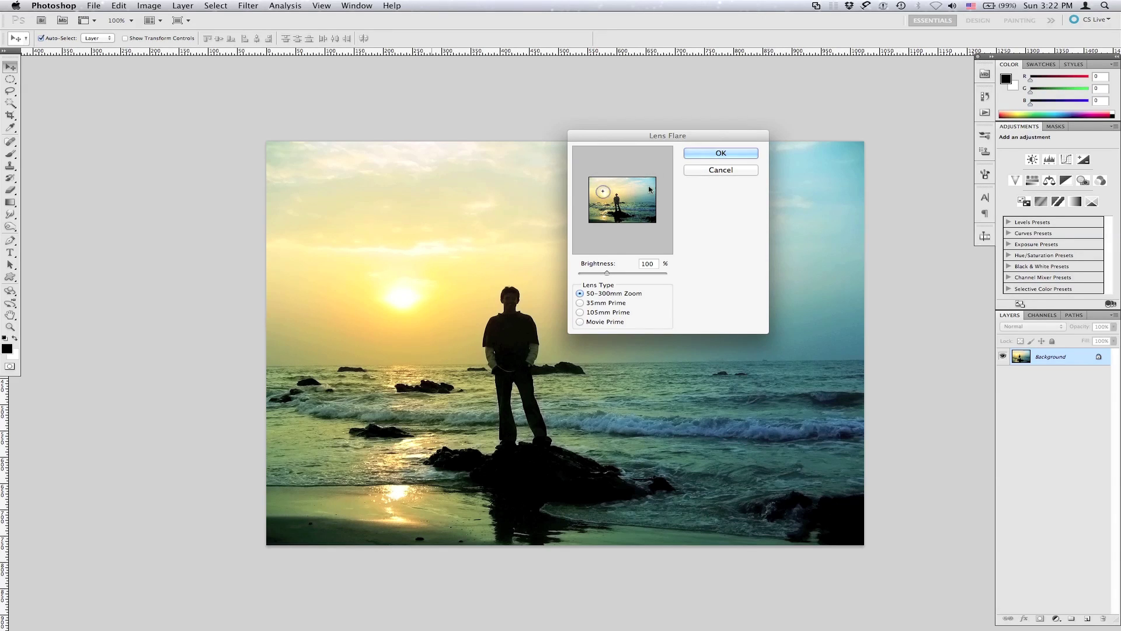
pyautogui.click(604, 189)
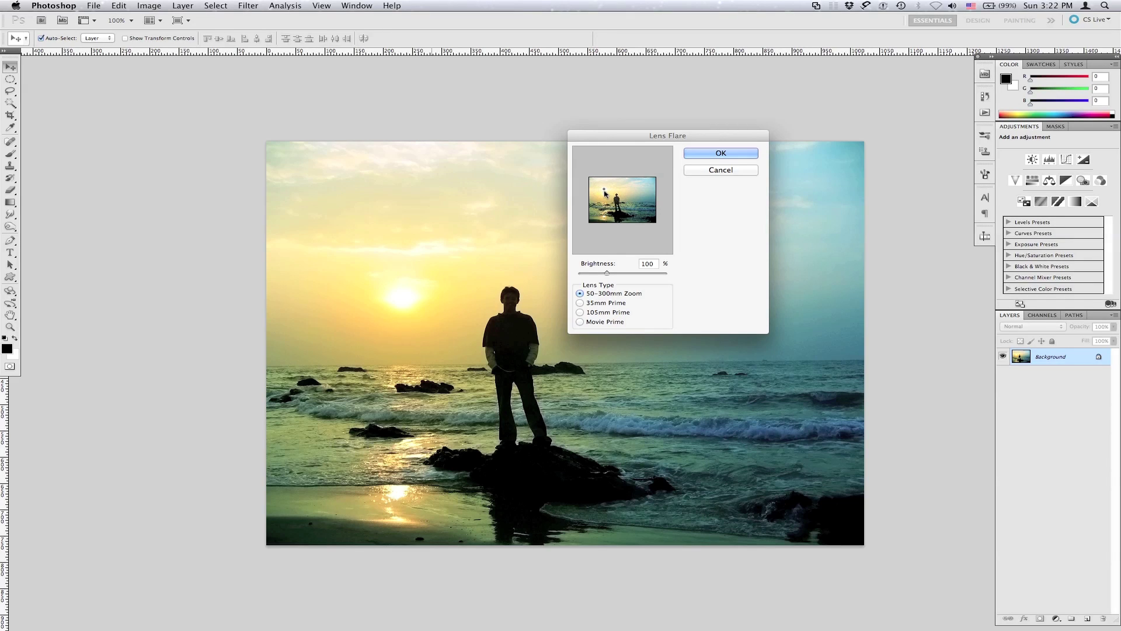
pyautogui.click(602, 189)
pyautogui.click(739, 154)
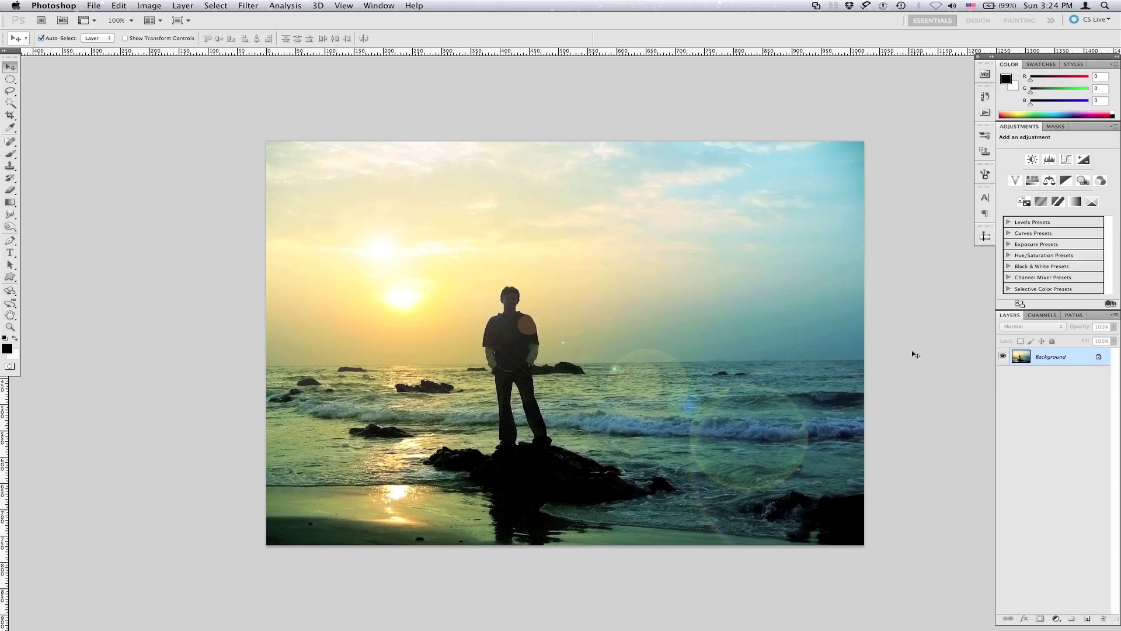
# Undo the lens flare on the photo and add a new blank layer above Background
pyautogui.click(118, 6)
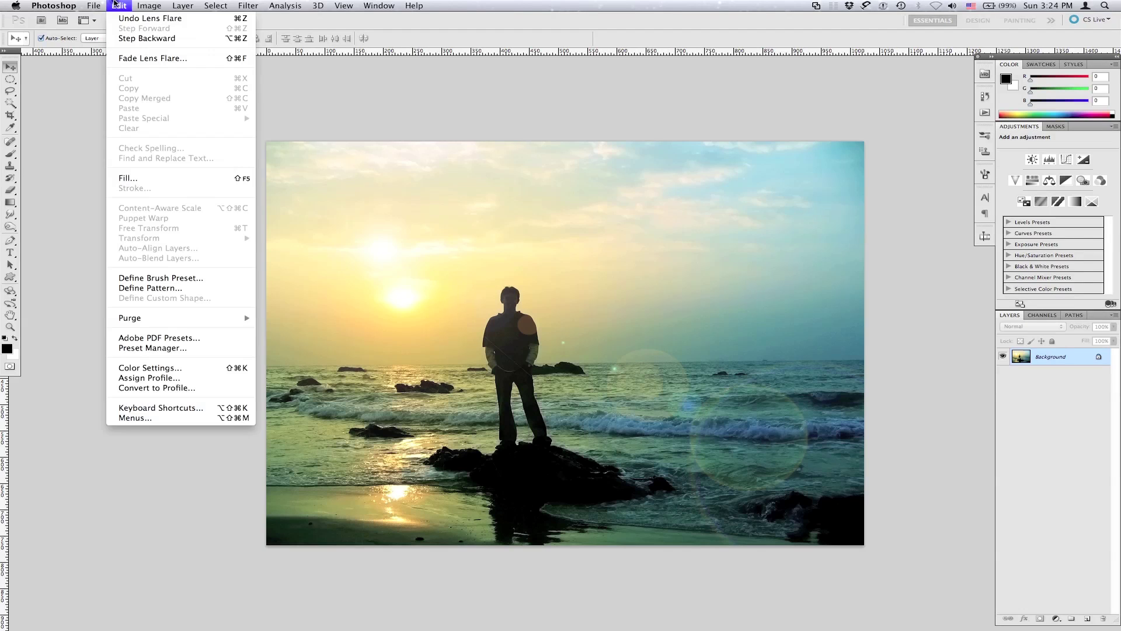
pyautogui.click(128, 19)
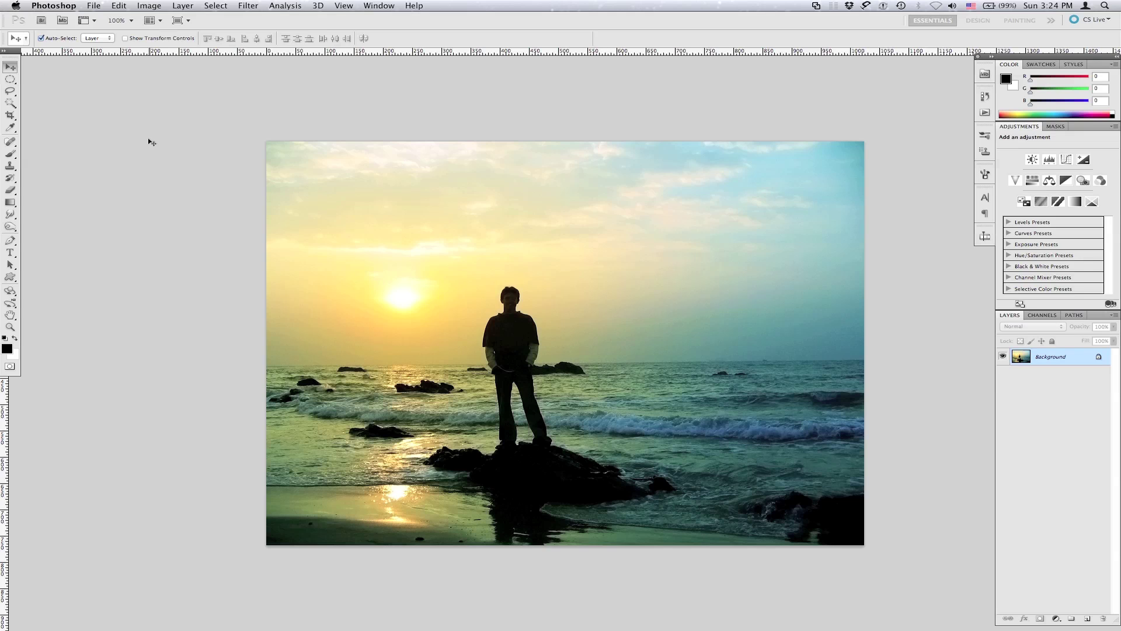
pyautogui.click(181, 6)
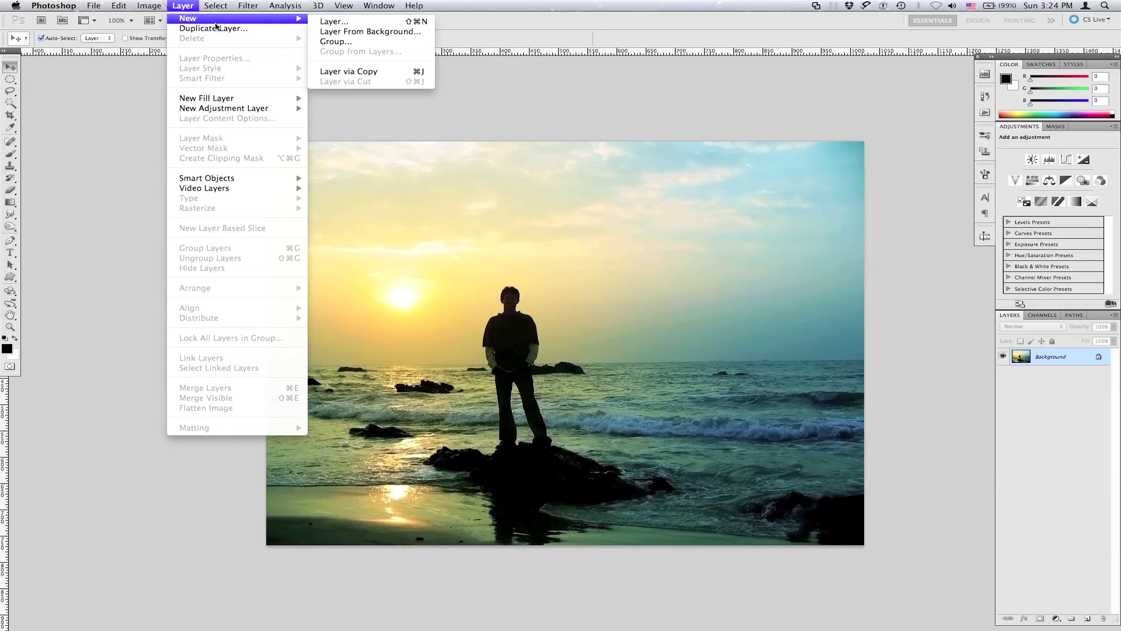
pyautogui.click(344, 24)
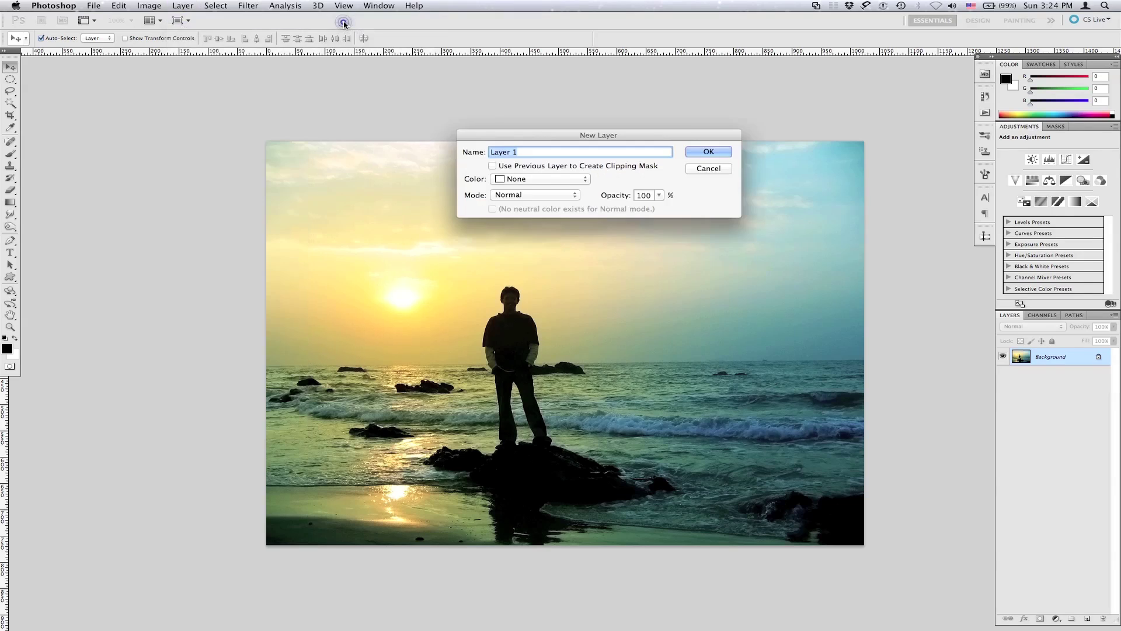
pyautogui.click(716, 153)
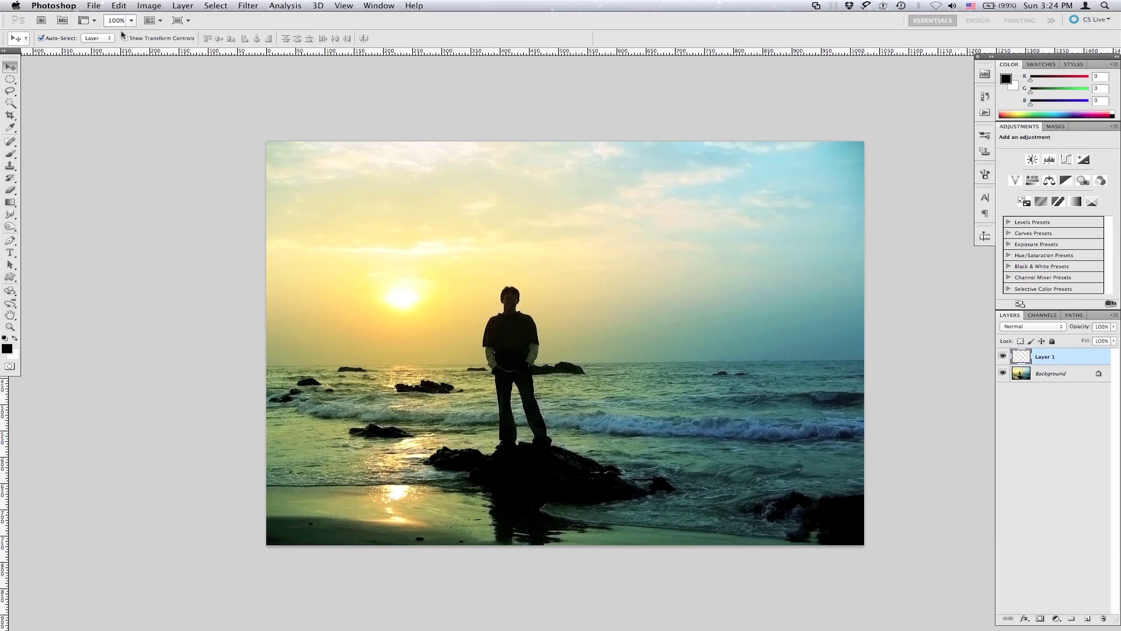
# Fill the new layer with black in Normal mode at 100% opacity
pyautogui.click(119, 5)
pyautogui.click(182, 178)
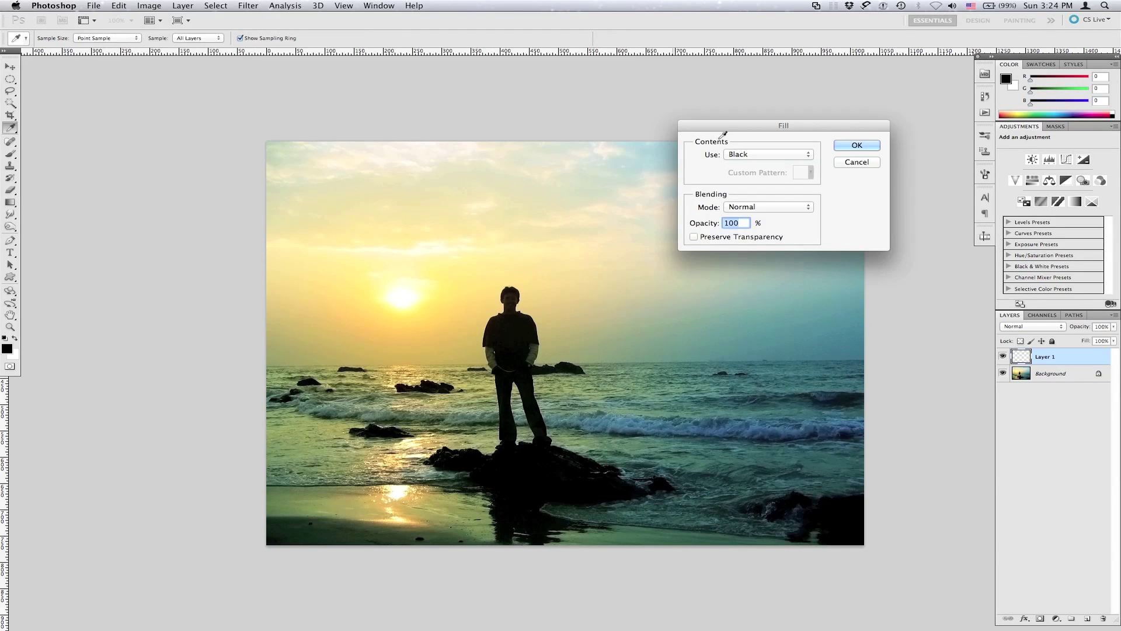
pyautogui.click(763, 159)
pyautogui.click(778, 158)
pyautogui.click(778, 159)
pyautogui.click(791, 87)
pyautogui.click(868, 144)
pyautogui.press('v')
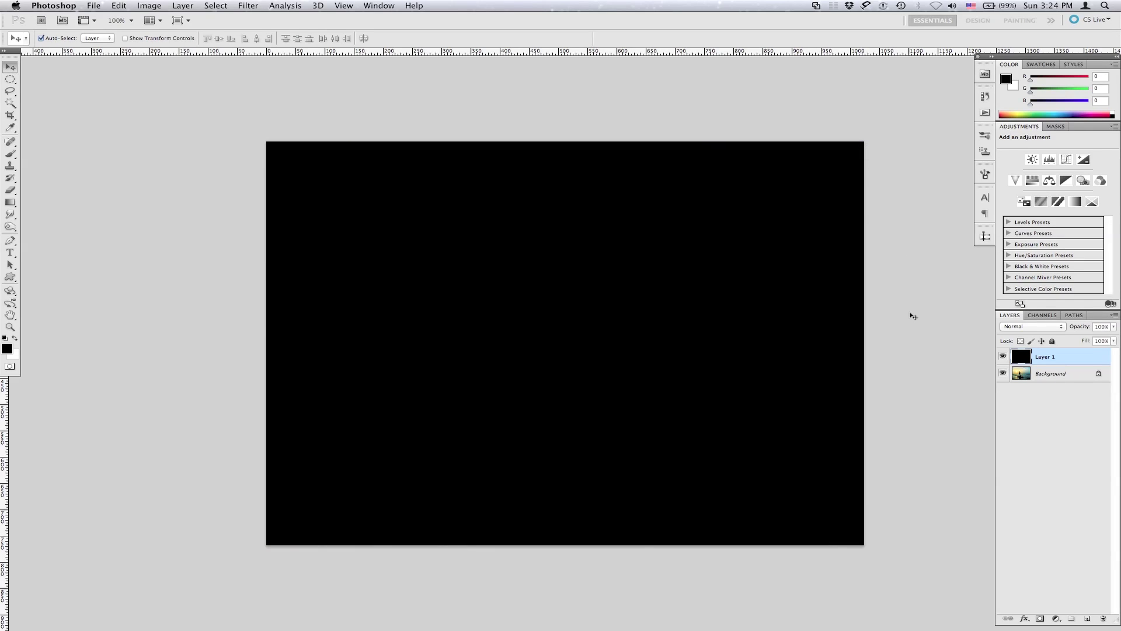
# Reapply the last Lens Flare filter to the black layer and set its blend mode to Screen
pyautogui.click(246, 5)
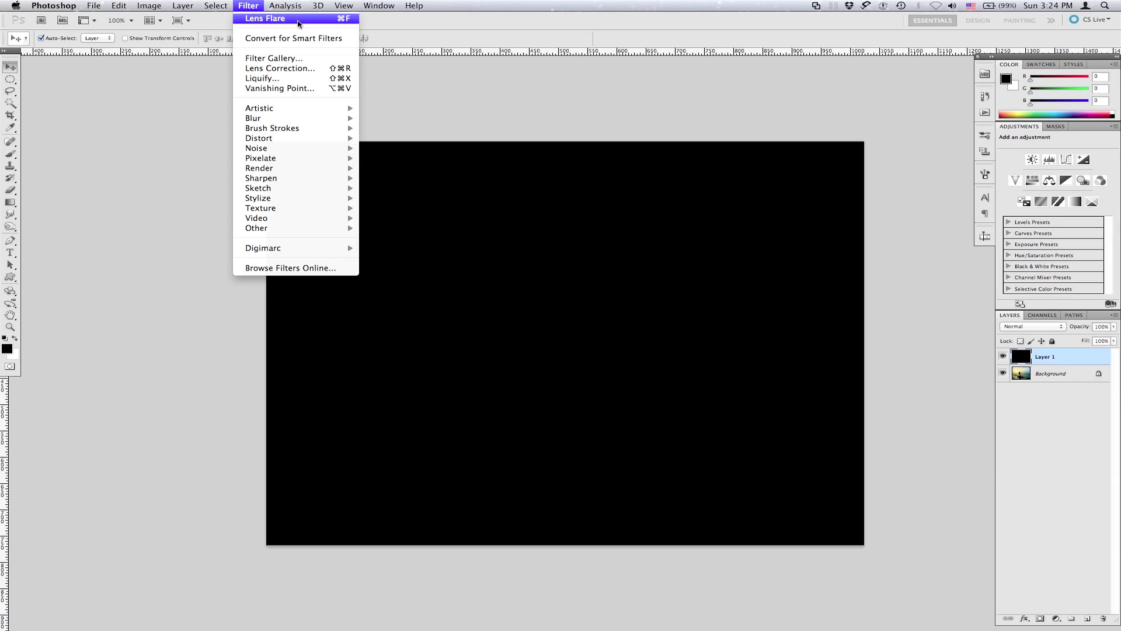
pyautogui.click(298, 20)
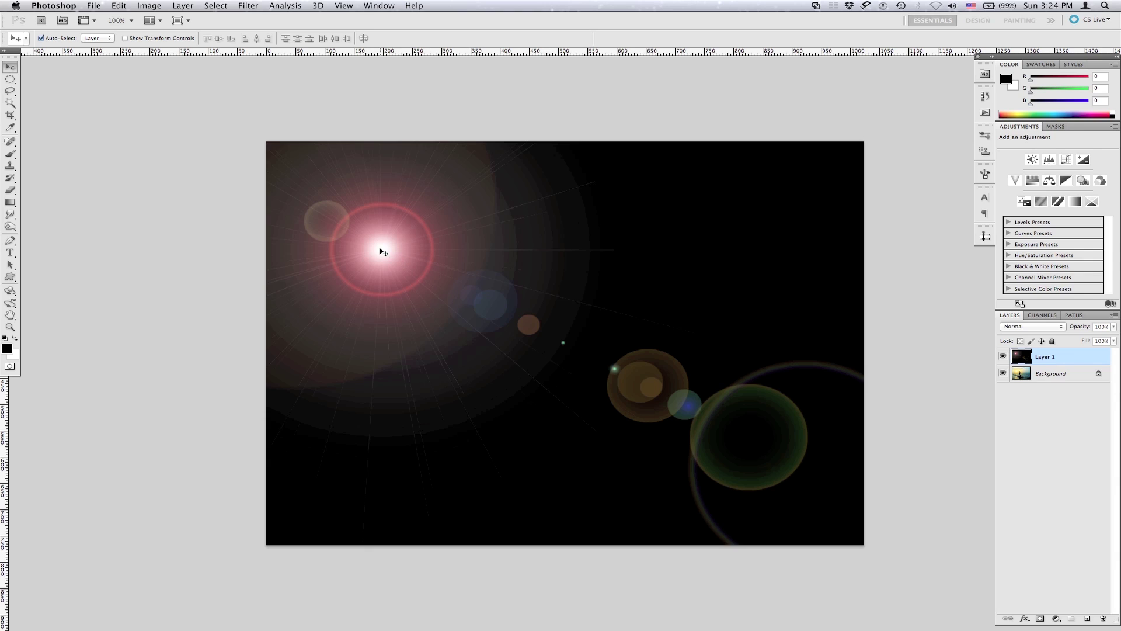
pyautogui.click(1028, 330)
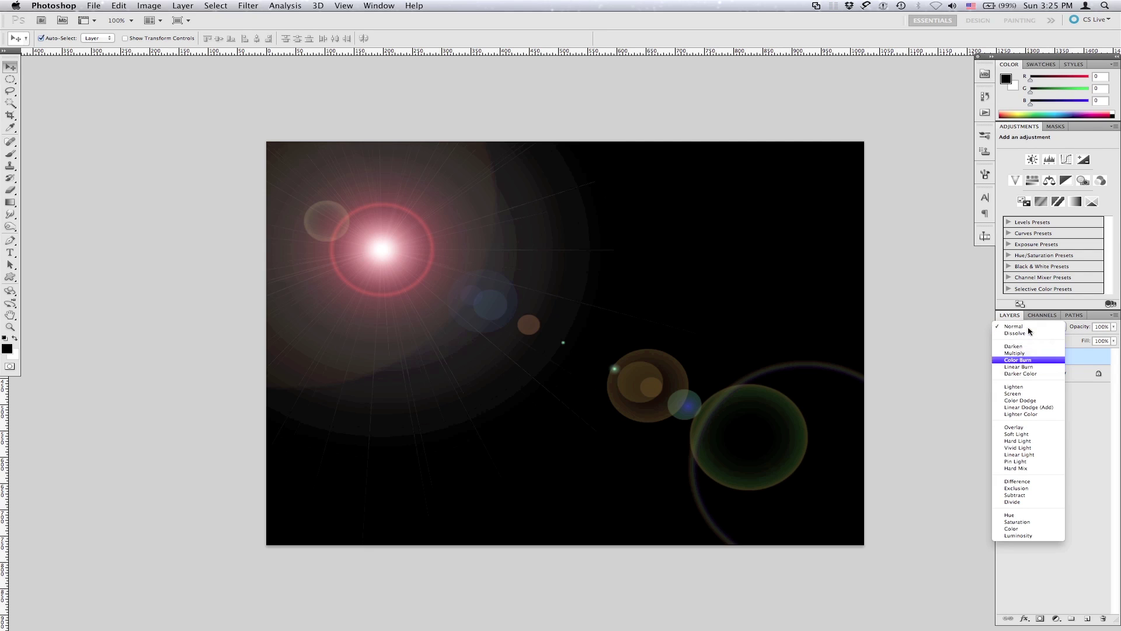
pyautogui.click(1027, 394)
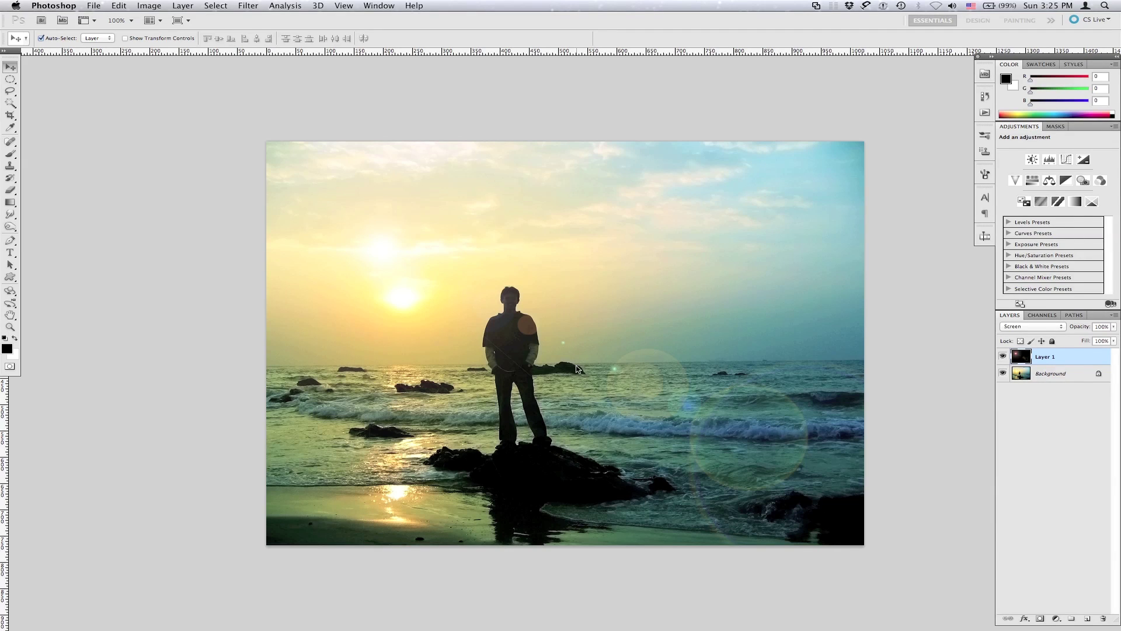
# Hide and show the flare layer repeatedly to compare the photo with and without the flare
pyautogui.click(1002, 357)
pyautogui.click(1002, 357)
pyautogui.click(1002, 357)
pyautogui.click(1003, 356)
# Lower the flare layer's opacity to 63% and toggle its visibility to check the softened effect
pyautogui.moveTo(1079, 328); pyautogui.dragTo(1056, 334)
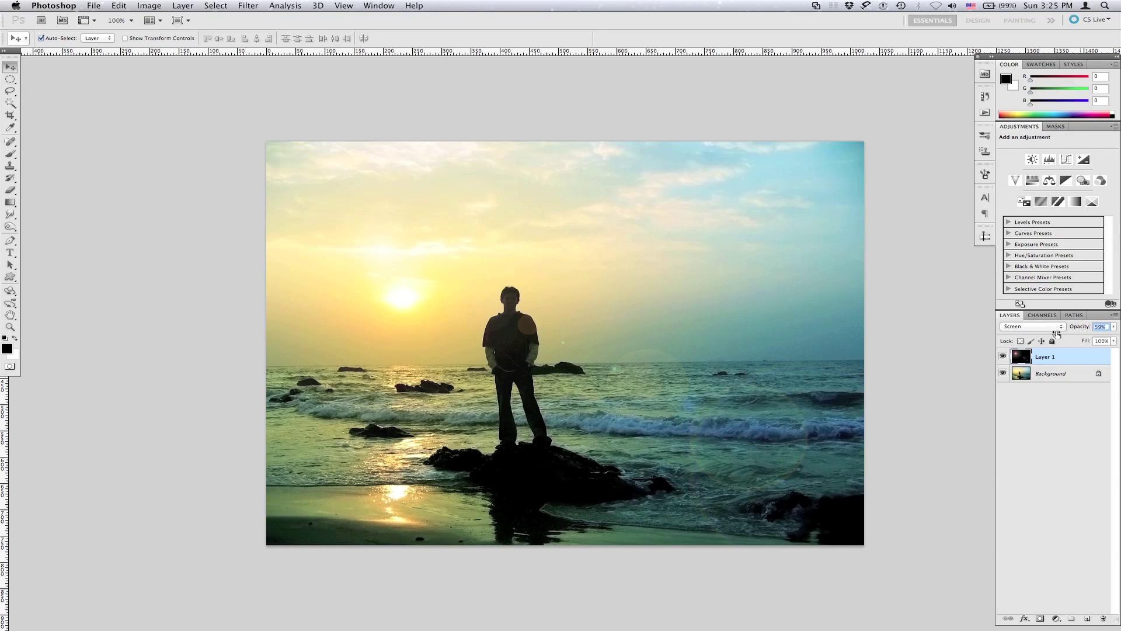
pyautogui.moveTo(1076, 328); pyautogui.dragTo(1080, 329)
pyautogui.click(1004, 356)
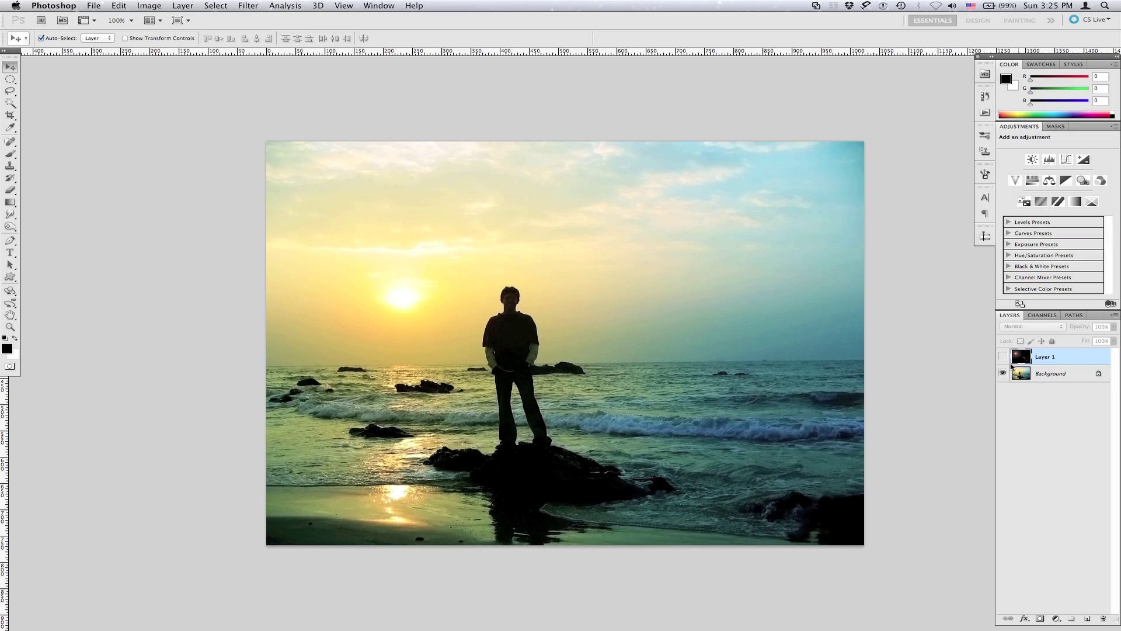
pyautogui.click(1002, 357)
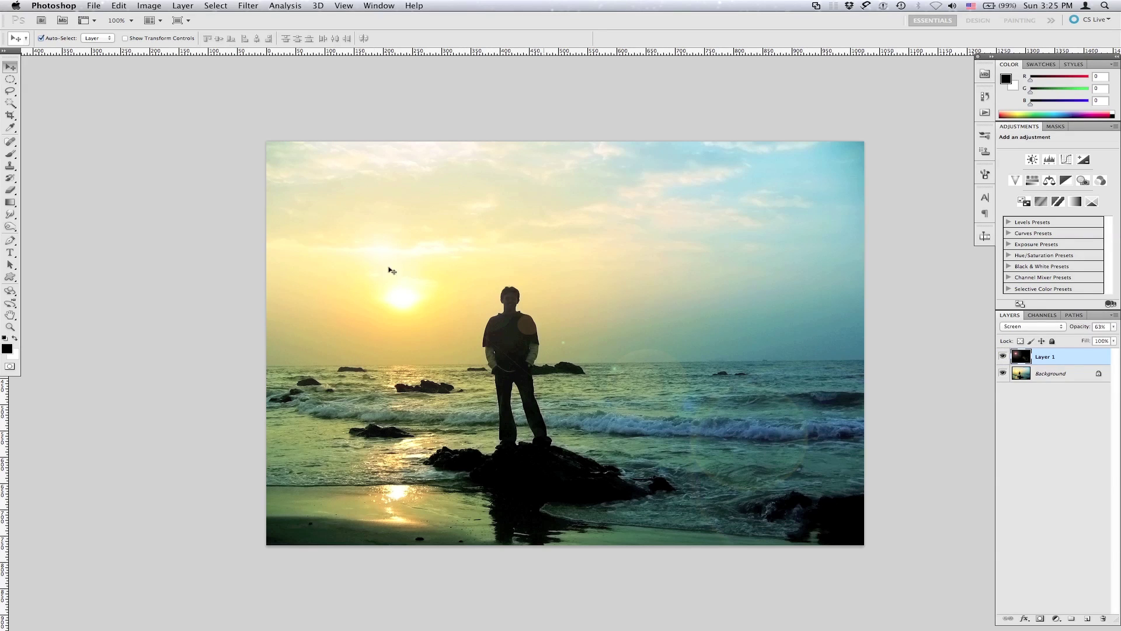